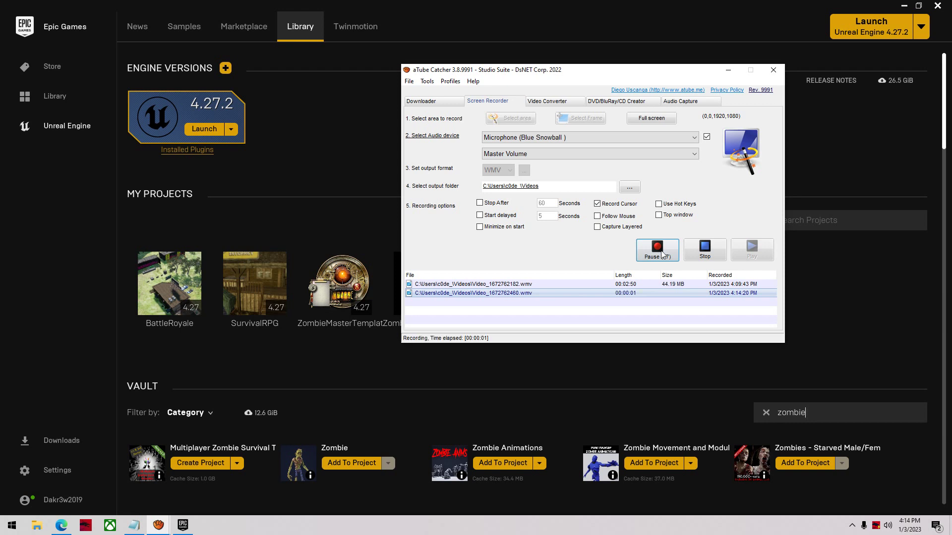
# - Move the recorder out of view, then select and deselect the Multiplayer Zombie Survival Template title
pyautogui.click(730, 71)
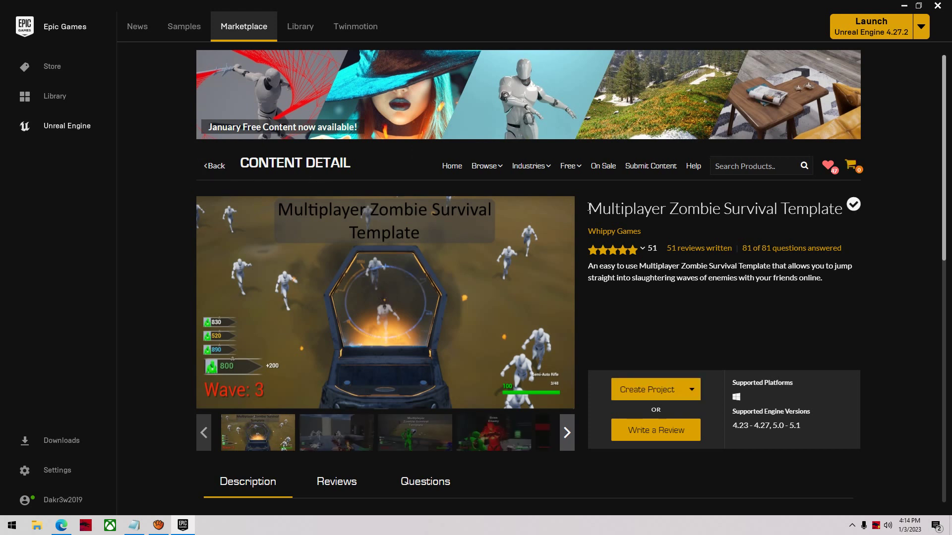
pyautogui.moveTo(589, 208); pyautogui.dragTo(857, 213)
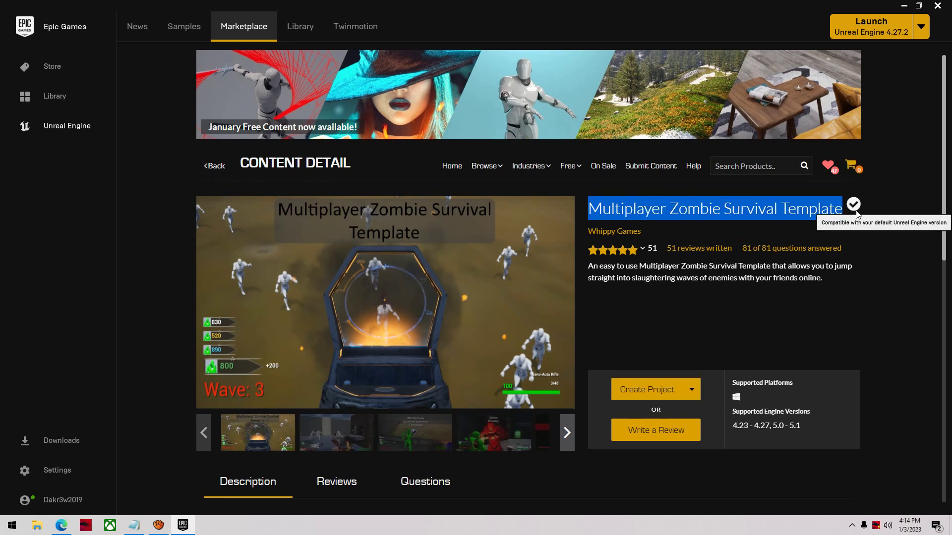
pyautogui.click(654, 229)
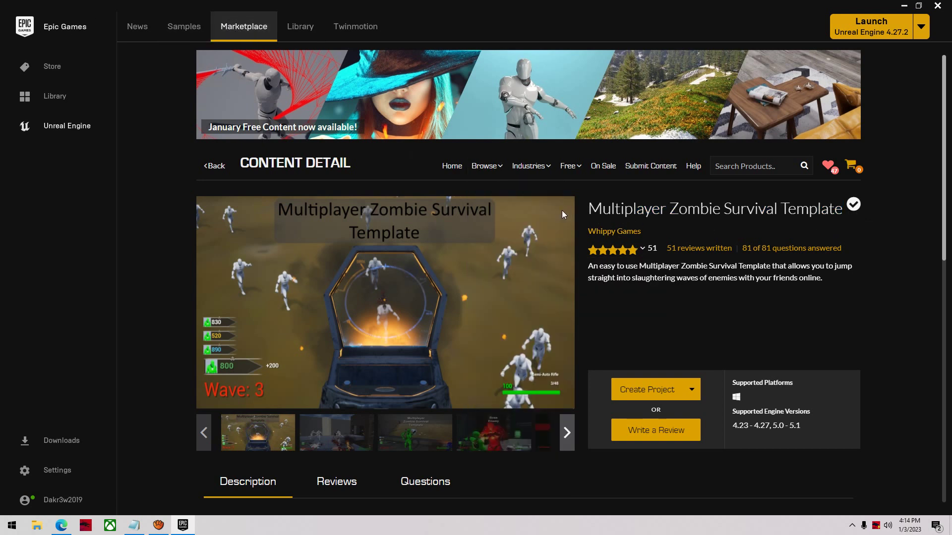
pyautogui.moveTo(590, 207); pyautogui.dragTo(876, 205)
pyautogui.click(651, 343)
# - Replace the default project name with ZST_Tutorial and start creating the project
pyautogui.click(643, 392)
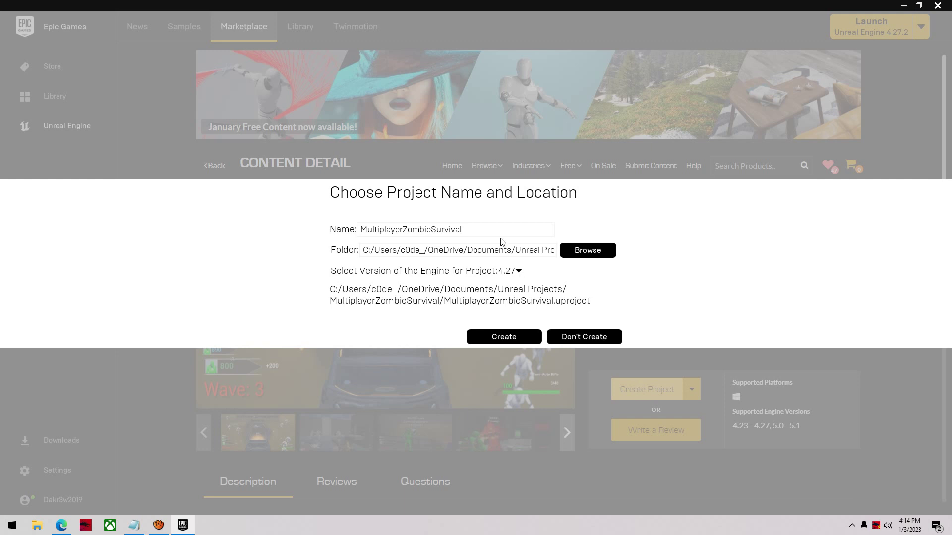
pyautogui.doubleClick(472, 229)
pyautogui.write('ZST_Tutorial')
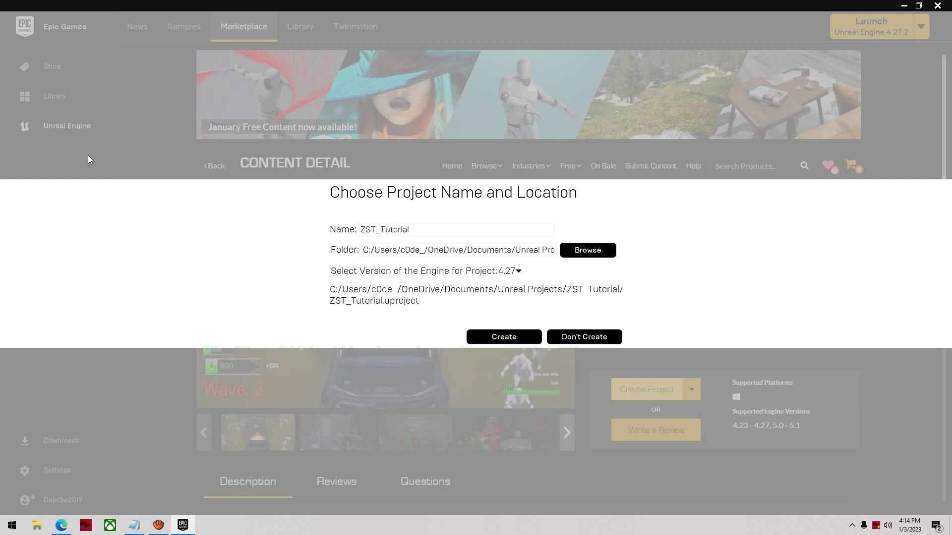
pyautogui.click(492, 336)
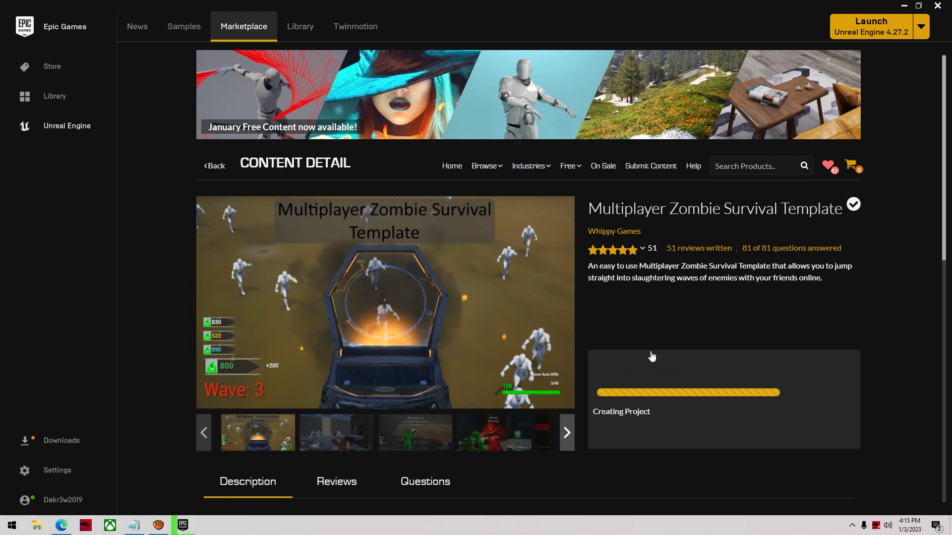
# - Switch to the browser's Discord questions-about-products channel
pyautogui.click(61, 526)
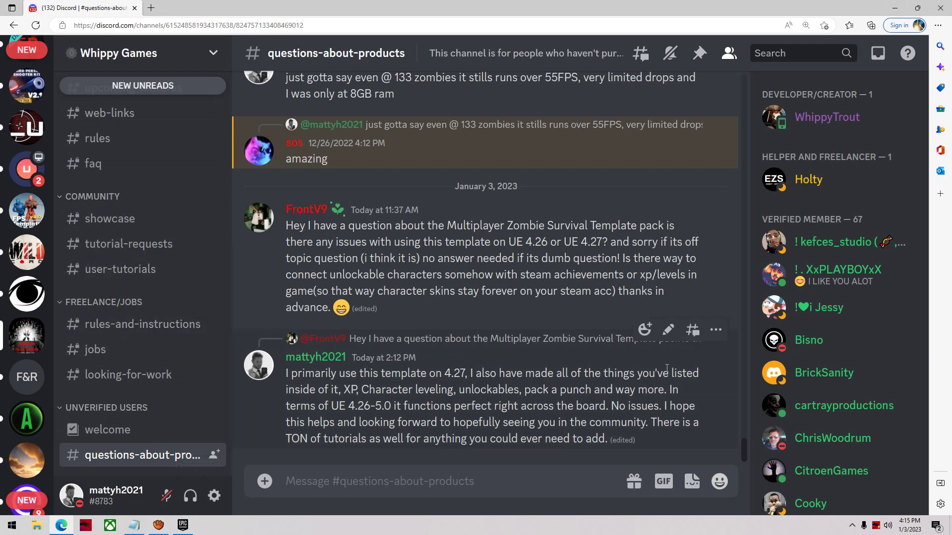
# - Minimize the browser and open ZST_Tutorial from the launcher Library in the editor
pyautogui.click(895, 8)
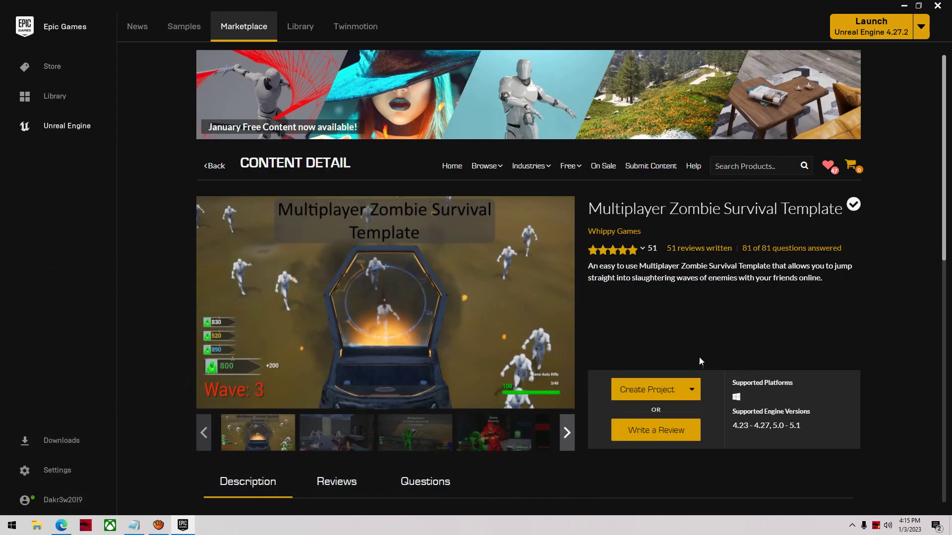
pyautogui.click(300, 26)
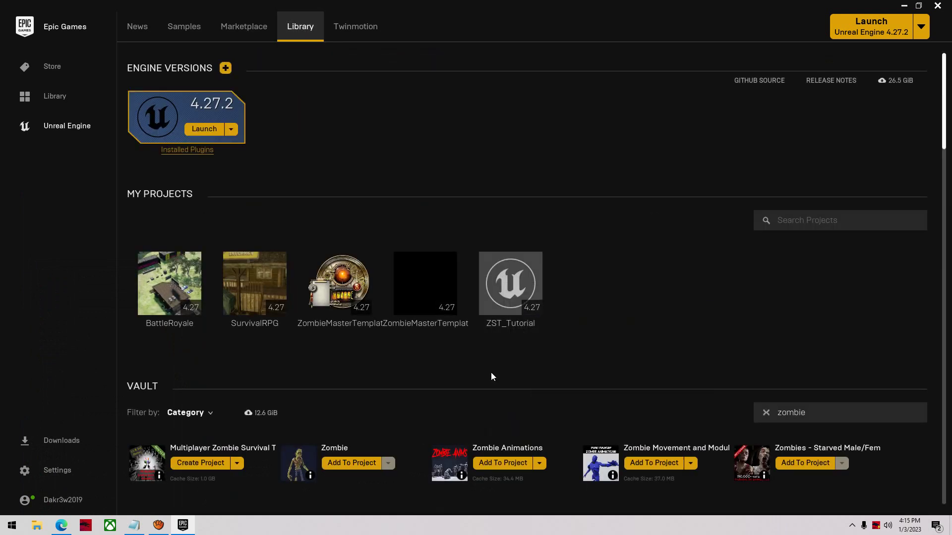
pyautogui.rightClick(526, 296)
pyautogui.click(555, 300)
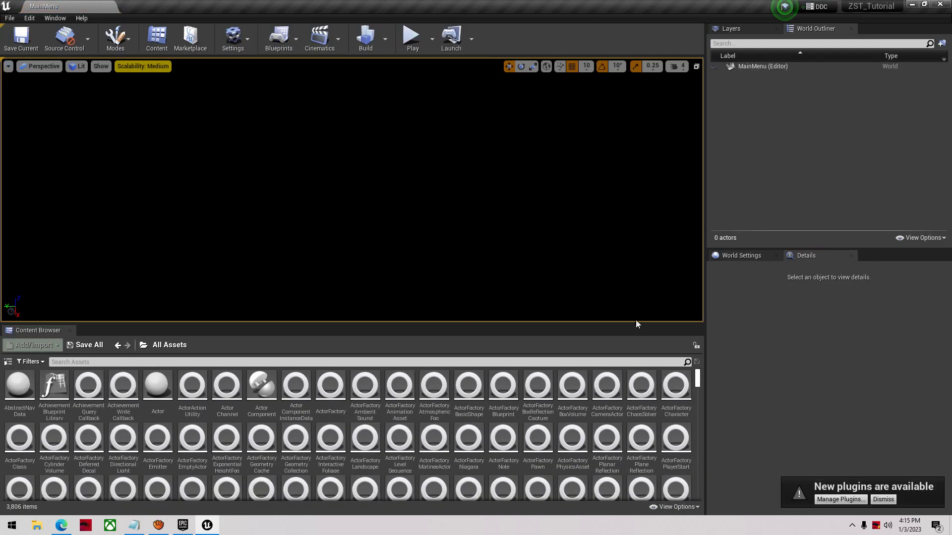
# - Dismiss the plugins notice, make the viewport taller and wider, and return to the Content folder
pyautogui.click(885, 499)
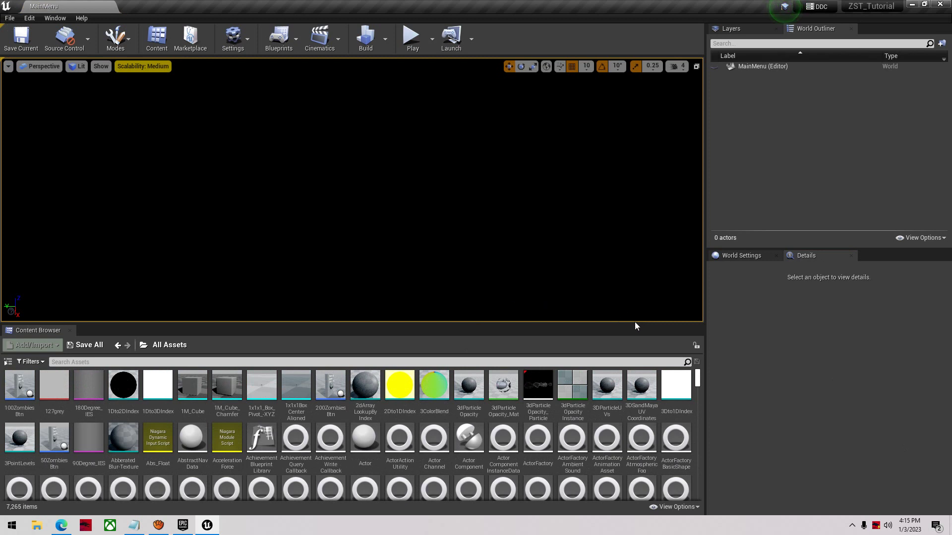
pyautogui.moveTo(634, 323); pyautogui.dragTo(737, 350)
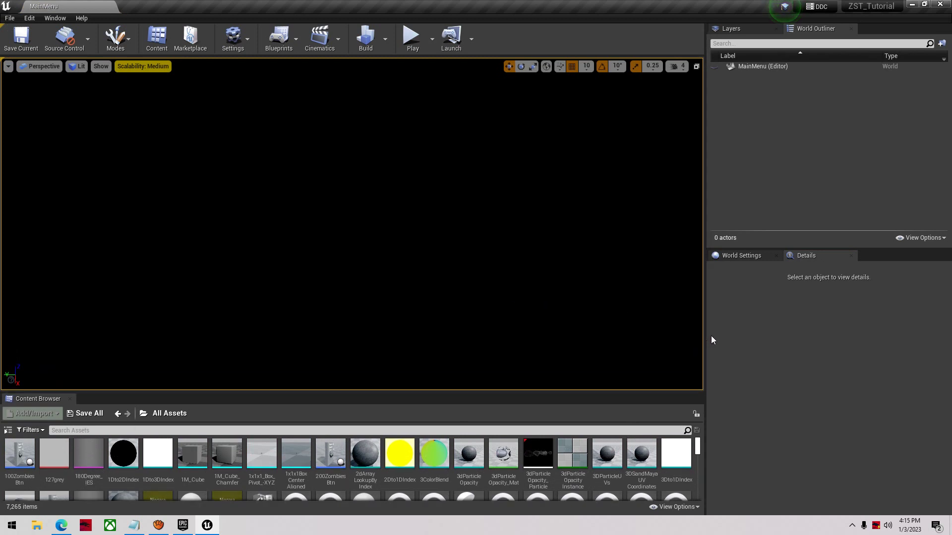
pyautogui.moveTo(705, 335); pyautogui.dragTo(845, 336)
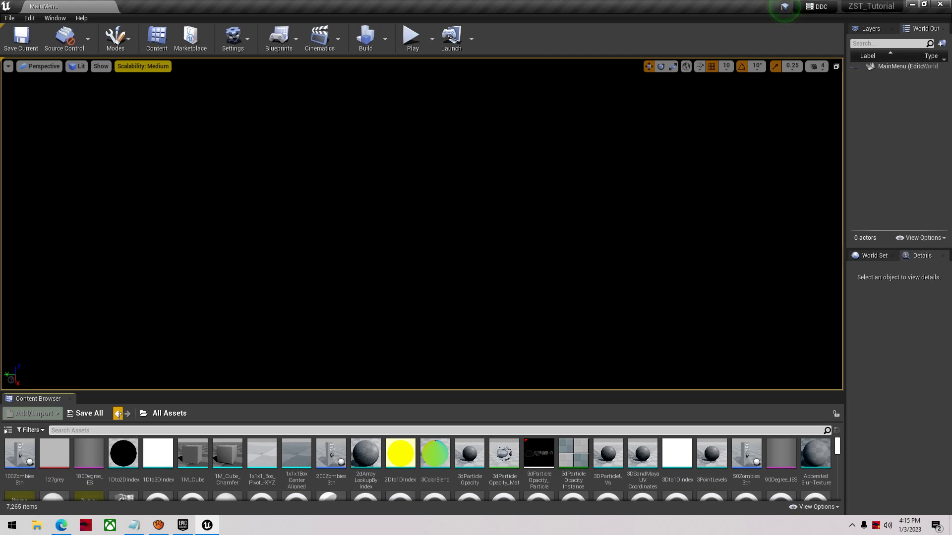
pyautogui.click(119, 413)
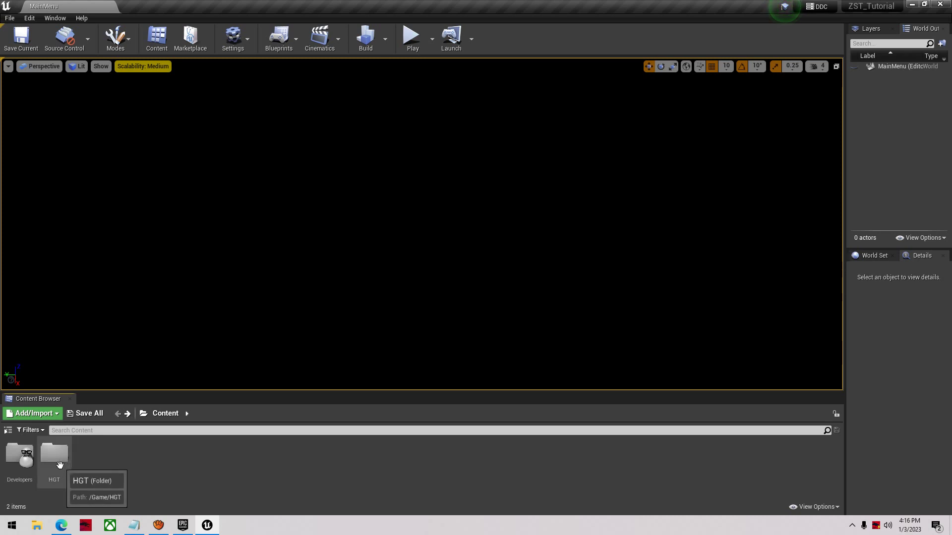
# - Browse HGT's Blueprints/Doors and AI_Zombie folders, returning to HGT each time
pyautogui.doubleClick(45, 456)
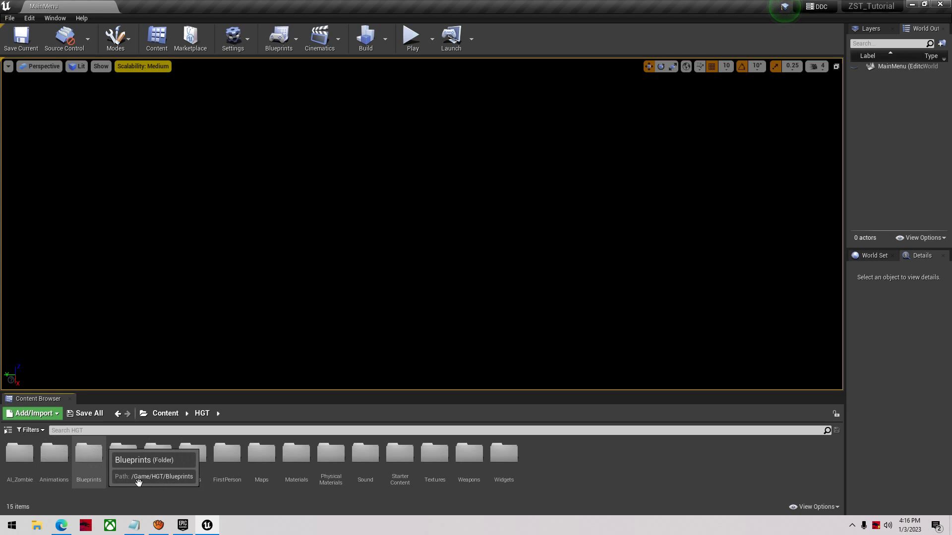
pyautogui.doubleClick(89, 481)
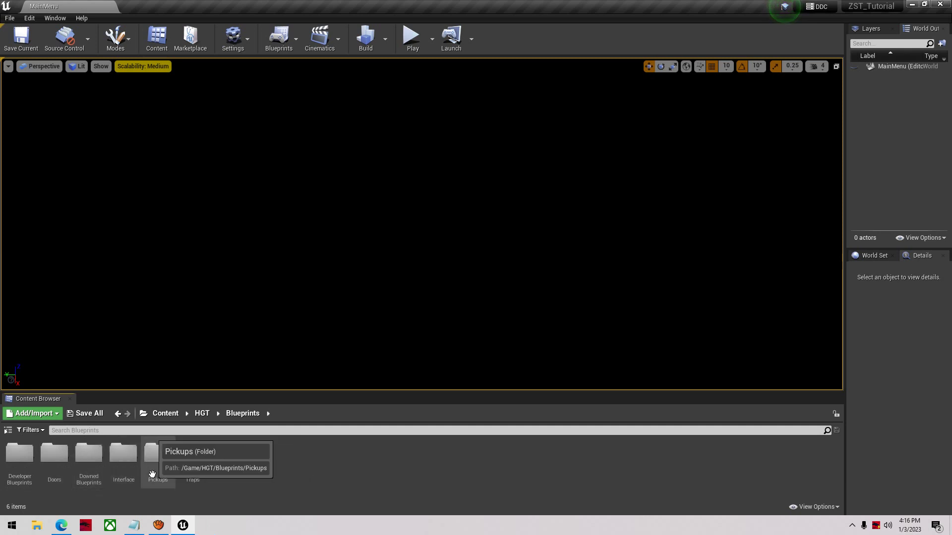
pyautogui.doubleClick(57, 461)
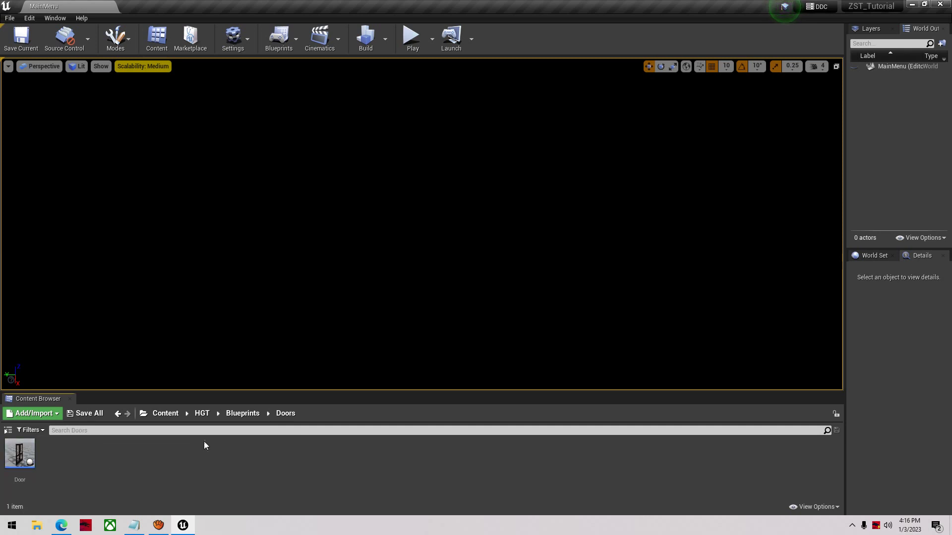
pyautogui.click(200, 415)
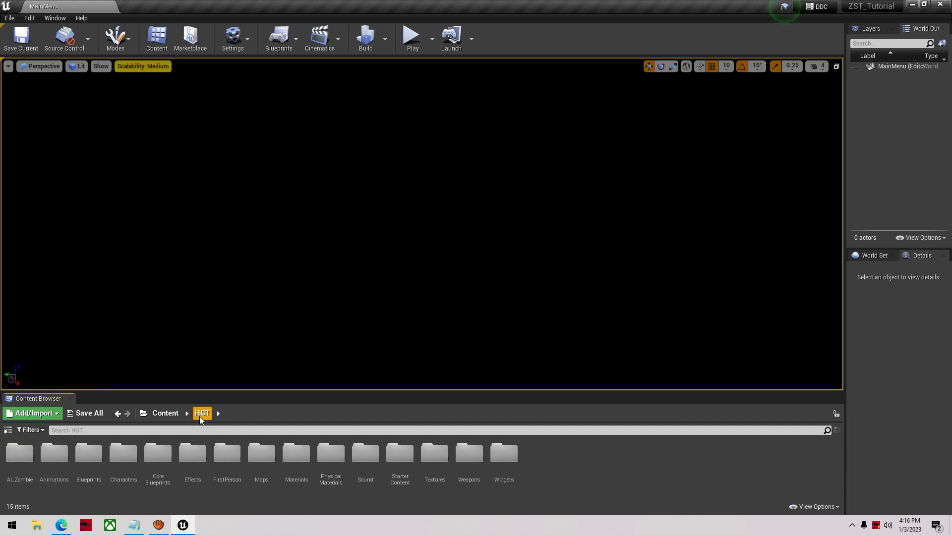
pyautogui.doubleClick(24, 469)
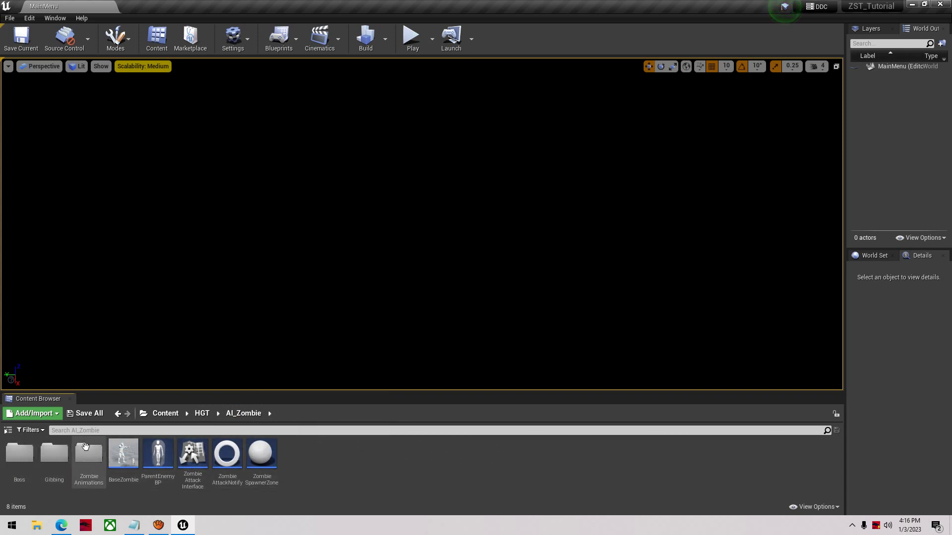
pyautogui.click(204, 416)
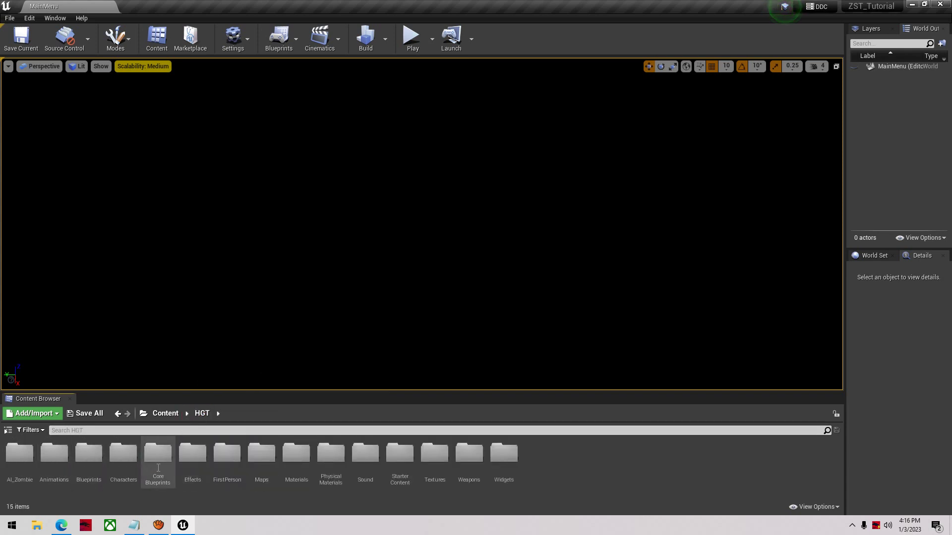
# - Select the ThirdPersonCharacter blueprint in Characters/BaseCharacter, then go back to HGT
pyautogui.doubleClick(129, 478)
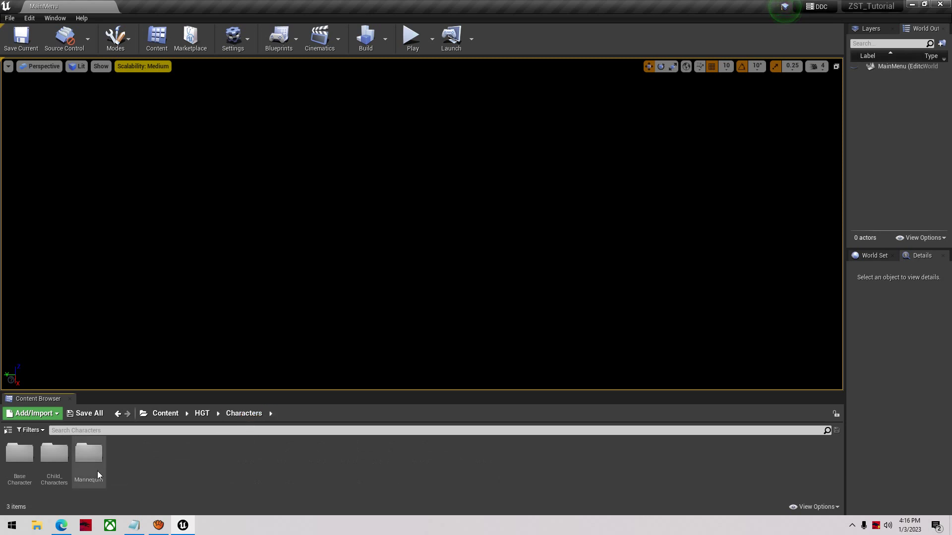
pyautogui.doubleClick(6, 479)
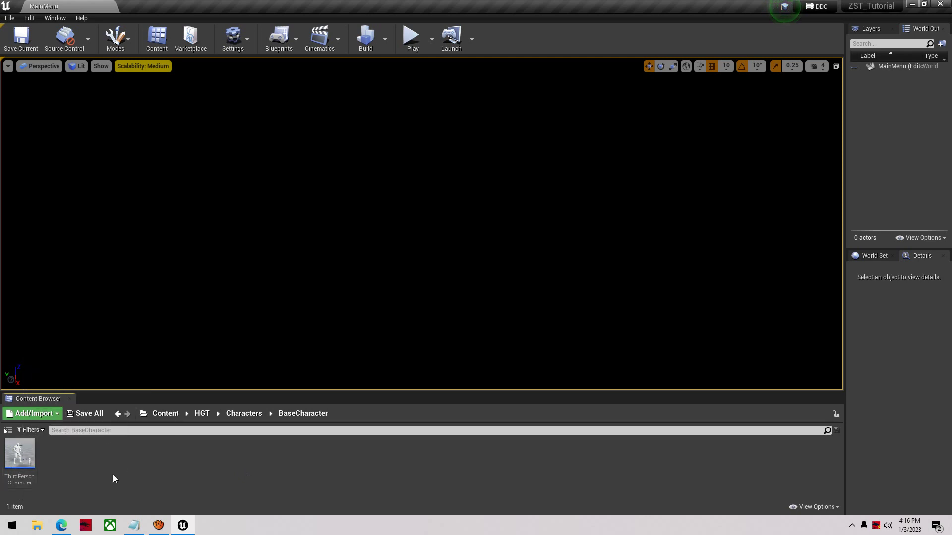
pyautogui.click(28, 464)
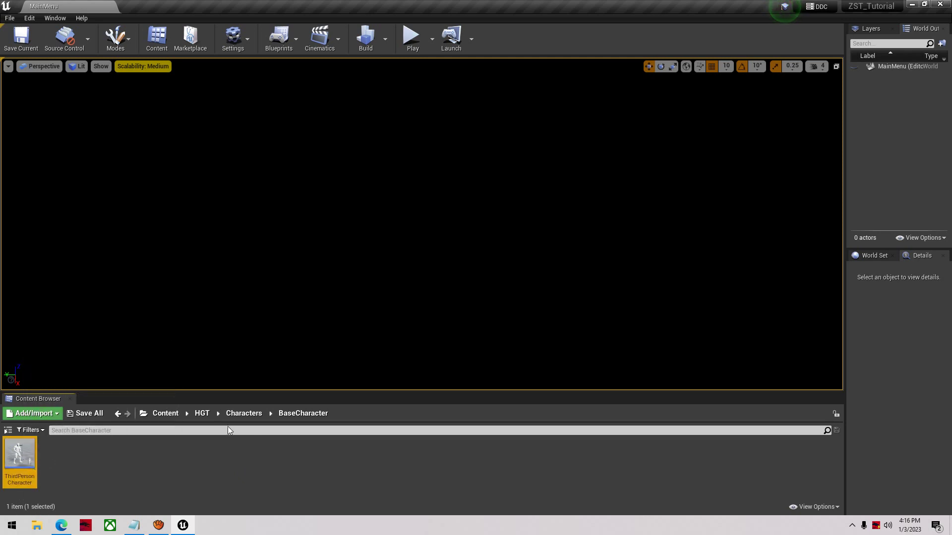
pyautogui.click(202, 414)
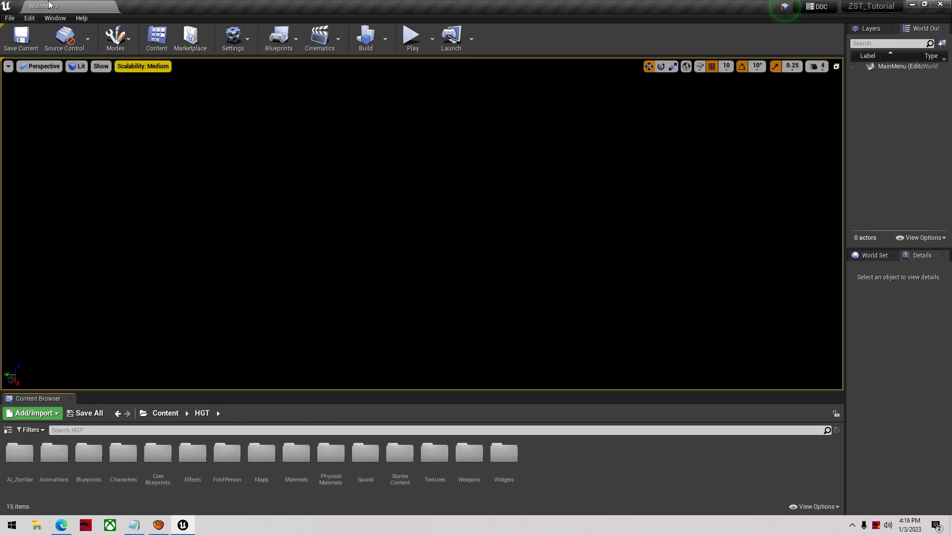
# - Open HGT/Maps, select the MainMenu map and start play-testing it
pyautogui.click(265, 476)
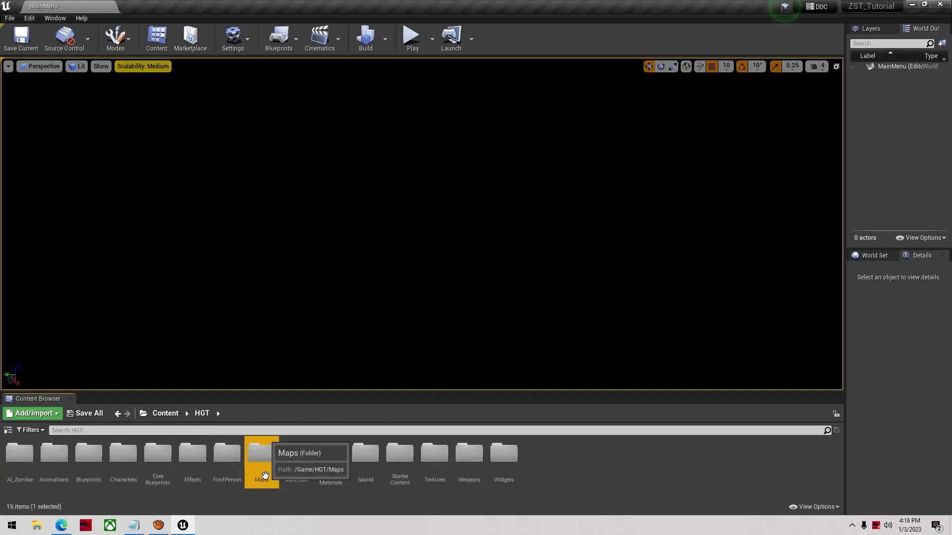
pyautogui.doubleClick(265, 476)
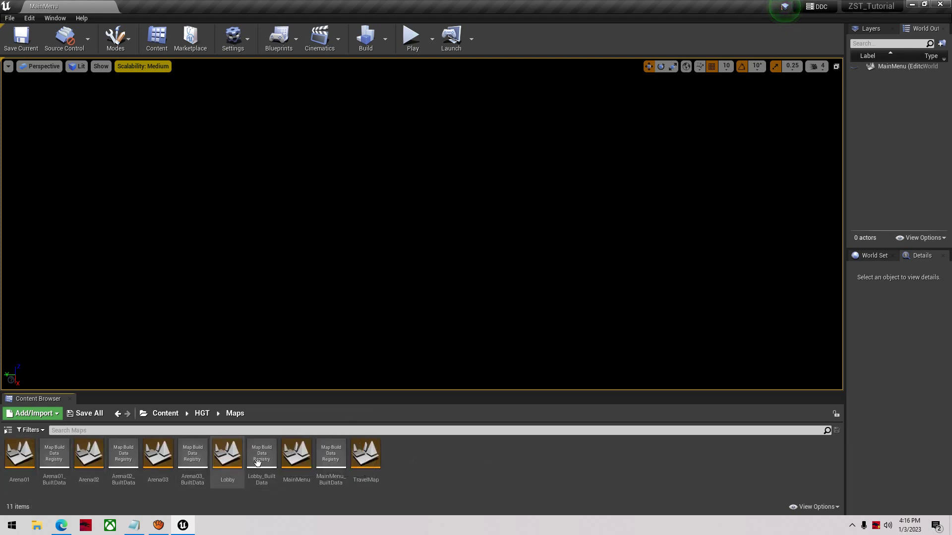
pyautogui.click(285, 461)
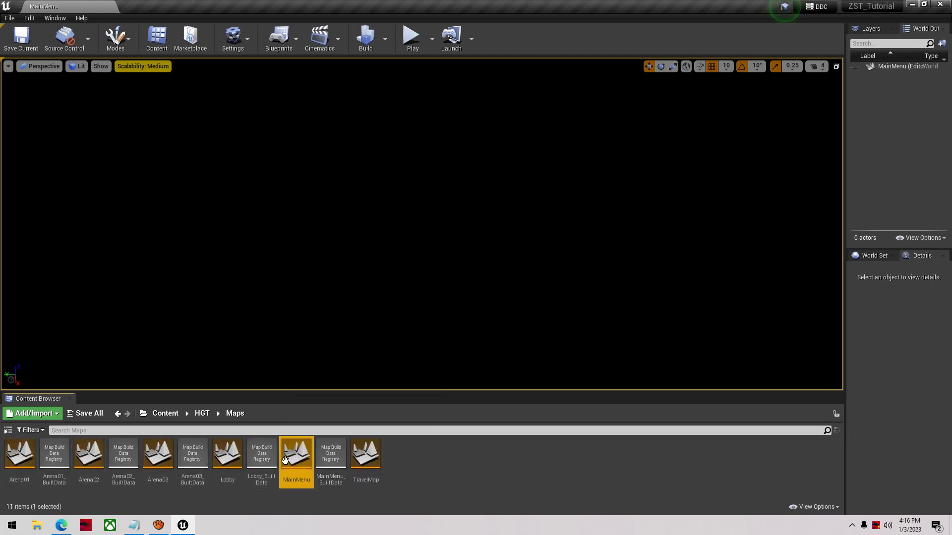
pyautogui.click(413, 48)
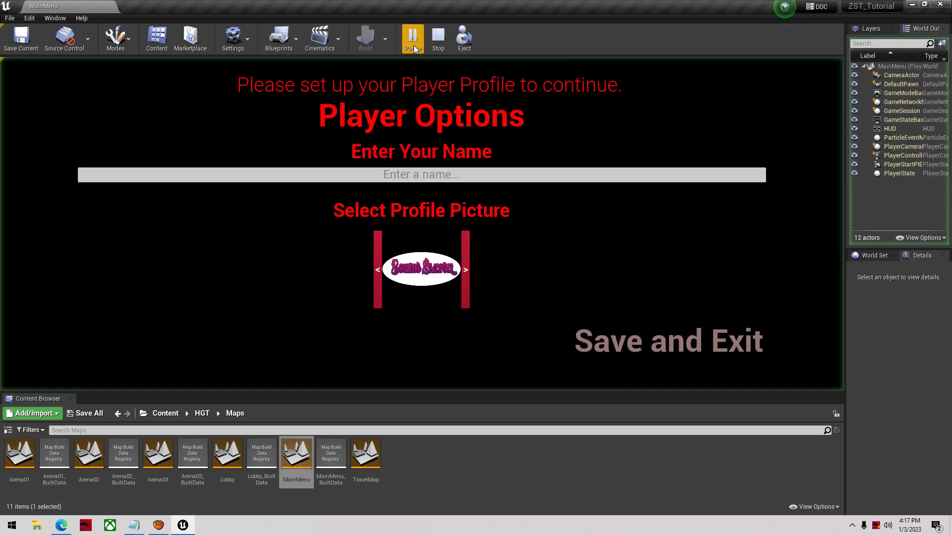
# - Enter a player name, save, and start a single player game as Yellow on Arena 01
pyautogui.click(460, 178)
pyautogui.write('S')
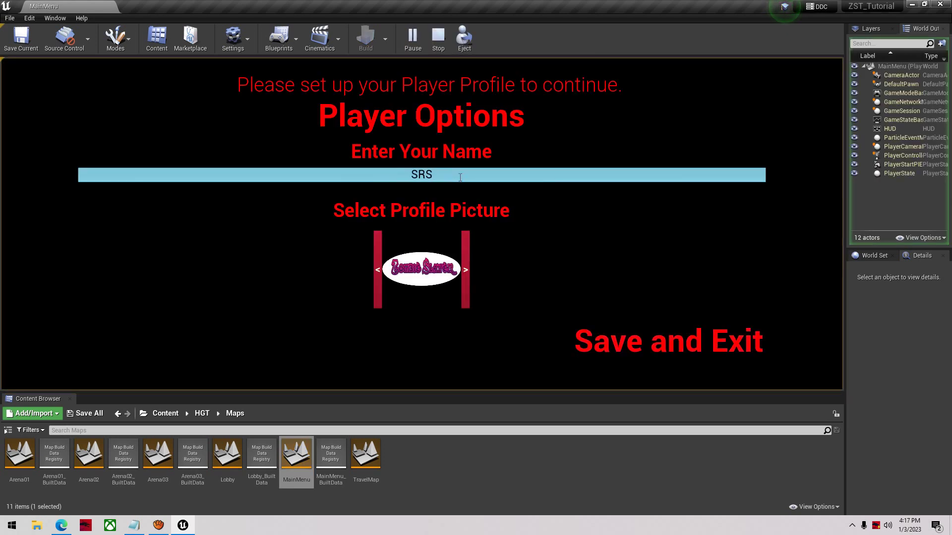
pyautogui.write('RS')
pyautogui.click(635, 328)
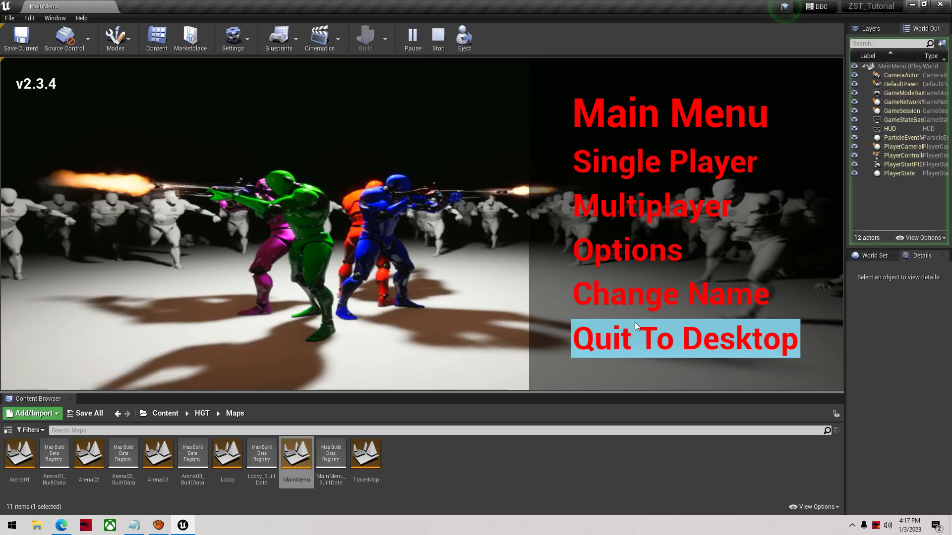
pyautogui.click(665, 163)
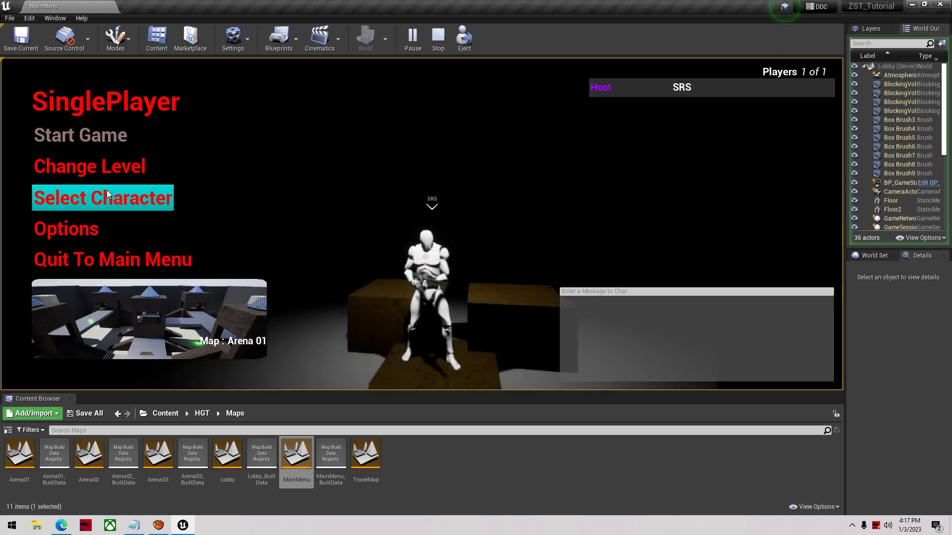
pyautogui.click(106, 190)
pyautogui.click(308, 208)
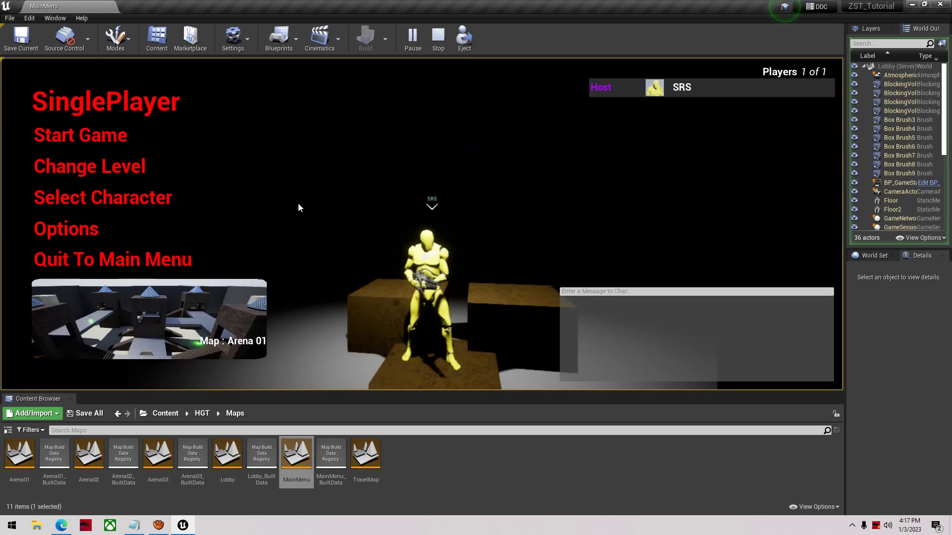
pyautogui.click(115, 180)
pyautogui.click(111, 148)
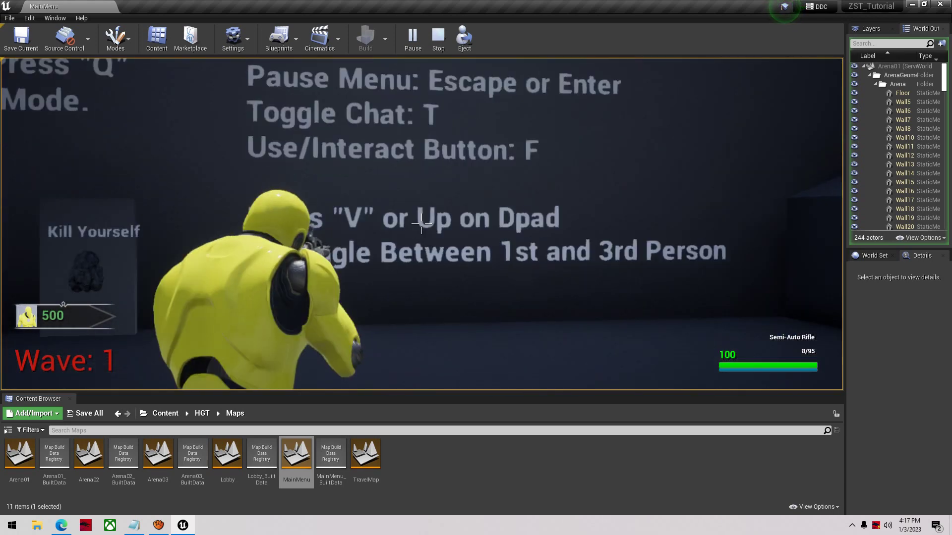
# - End the play test and open the HGT Weapons folder
pyautogui.press('Escape')
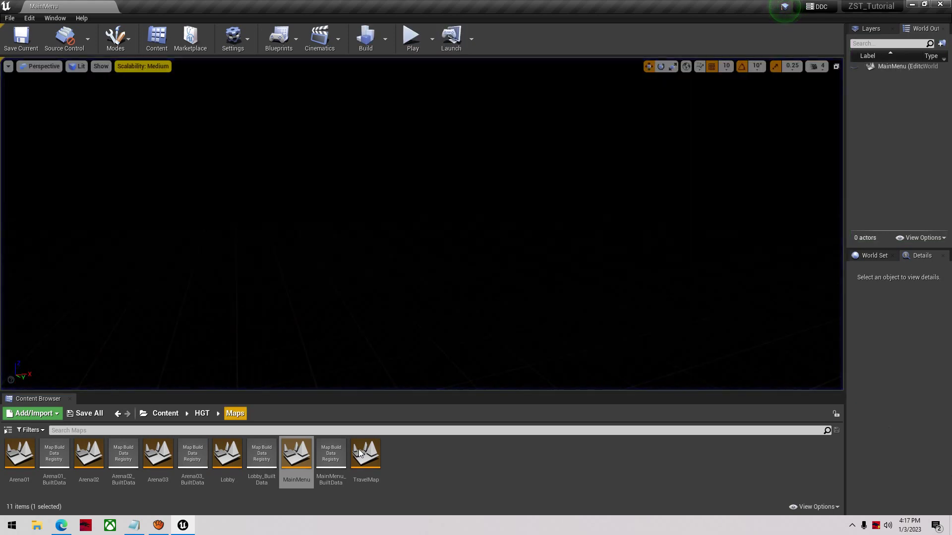
pyautogui.click(203, 418)
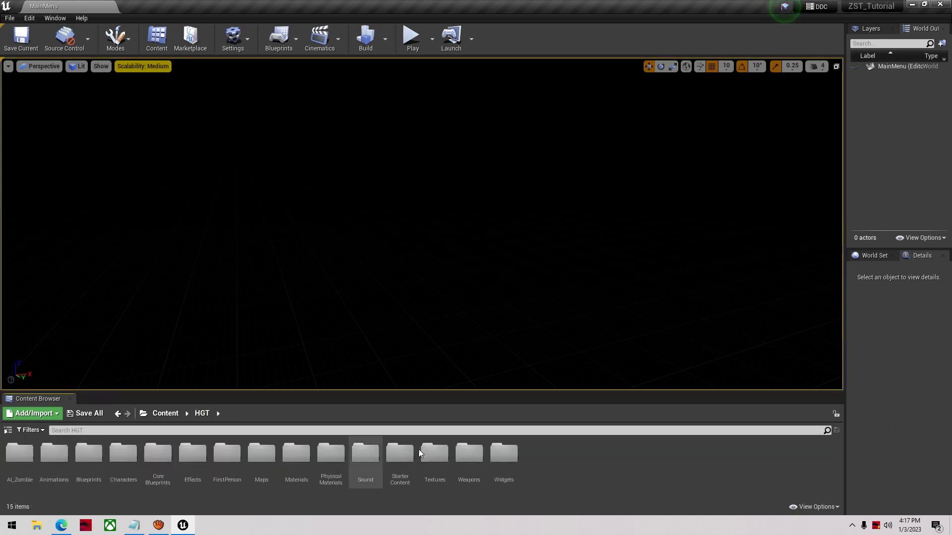
pyautogui.click(475, 480)
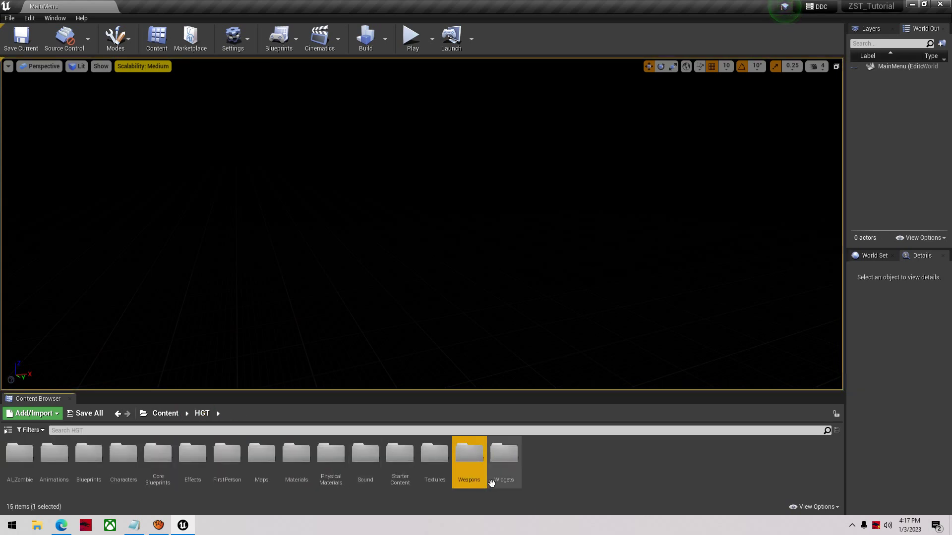
pyautogui.doubleClick(471, 479)
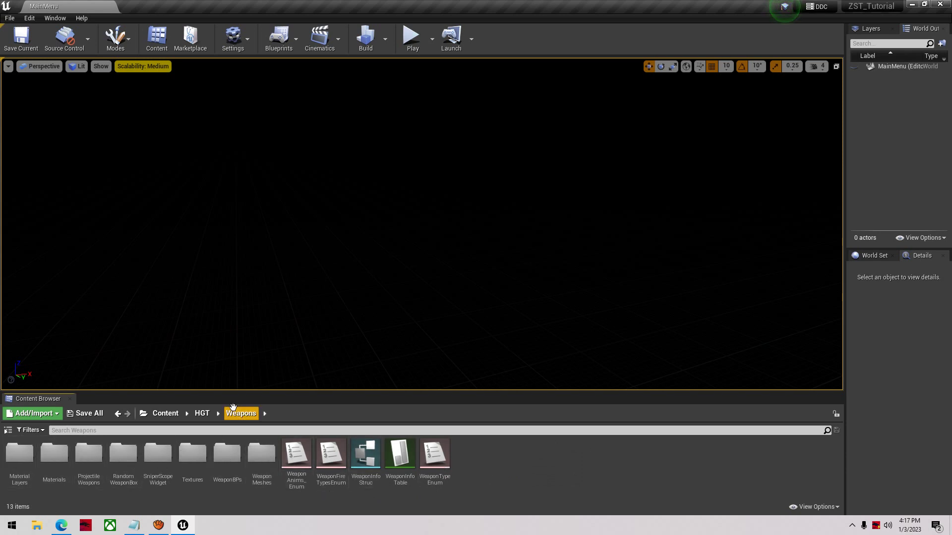
# - Return to the Content root and make the viewport taller above the asset area
pyautogui.click(202, 414)
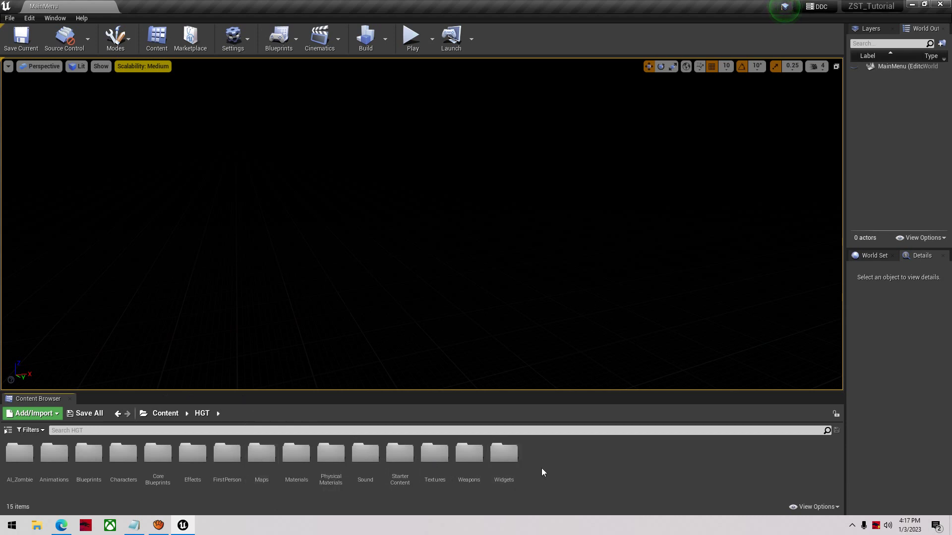
pyautogui.click(165, 413)
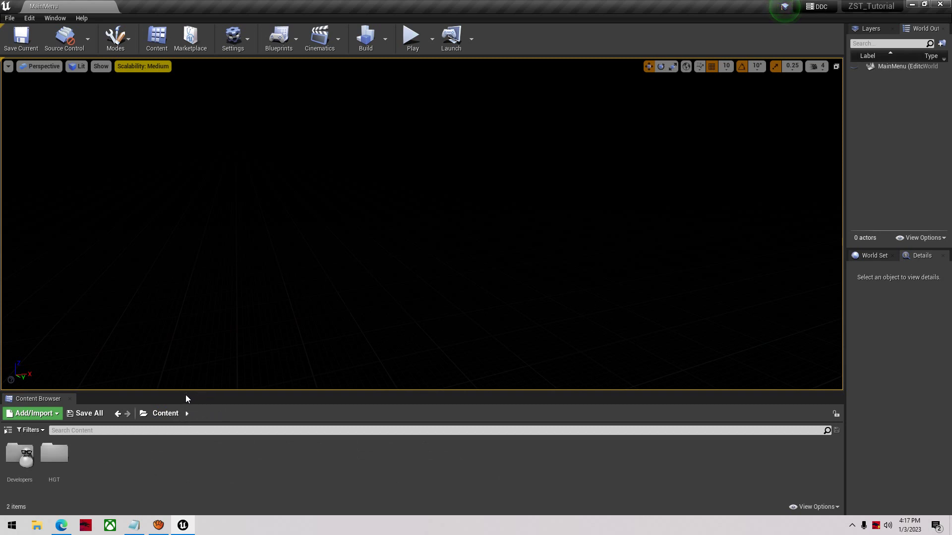
pyautogui.moveTo(183, 393)
pyautogui.mouseDown()
pyautogui.moveTo(170, 418)
pyautogui.moveTo(175, 405)
pyautogui.mouseUp()
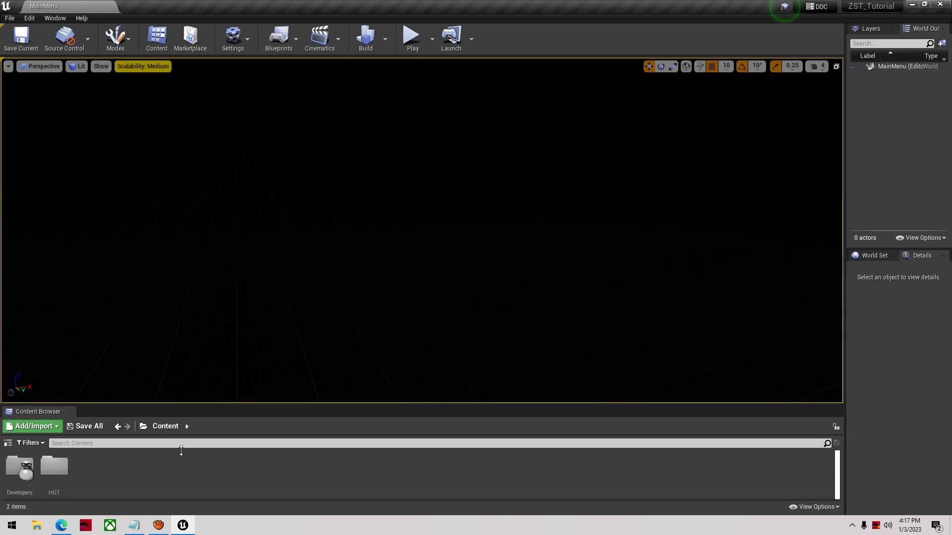